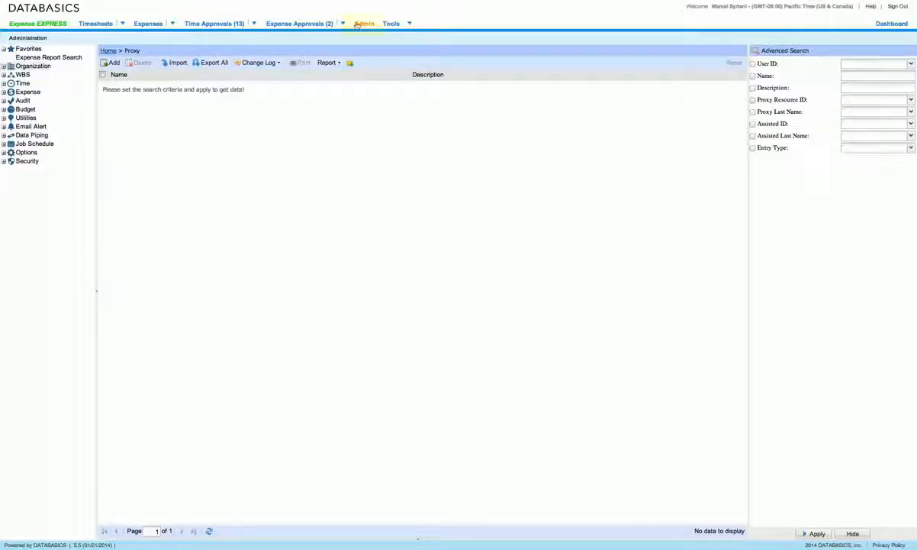
Expand Organization in the Admin tree and open its Proxy administration page
left_click(3, 66)
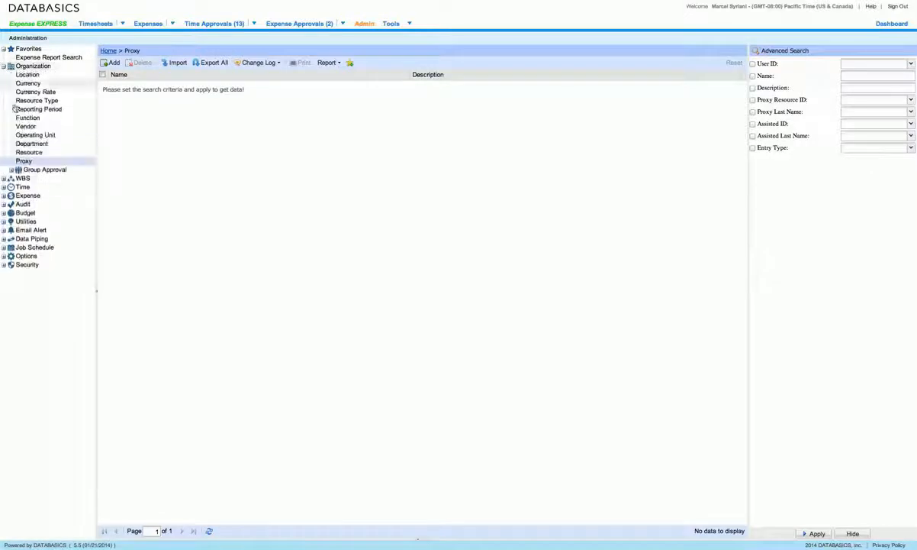
left_click(18, 161)
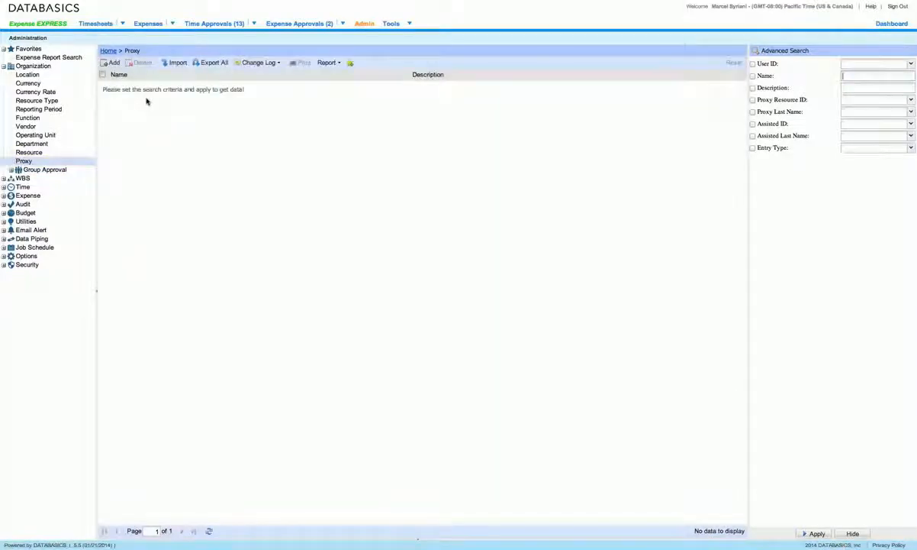
Start a new proxy group named 'Demo' in the Proxy Wizard and continue to step 2
left_click(108, 64)
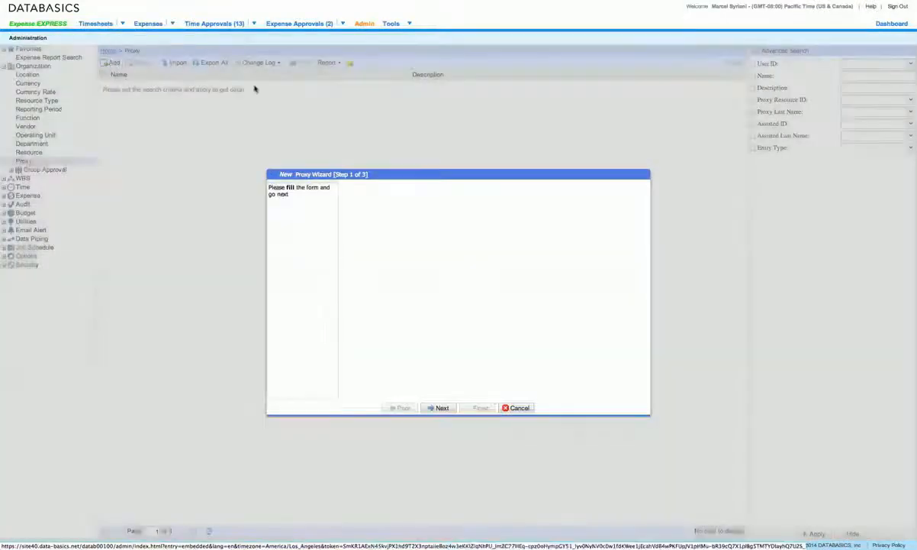
left_click(432, 198)
type("Demo")
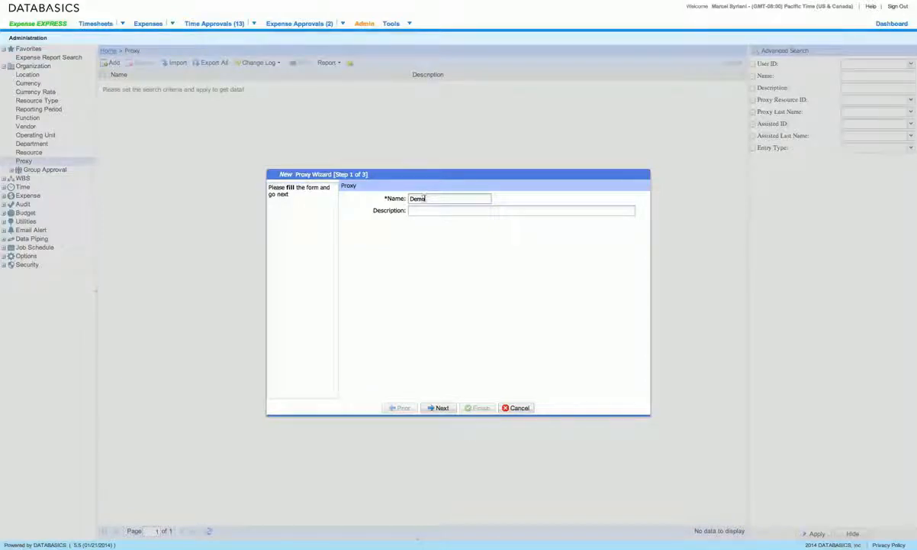
left_click(433, 408)
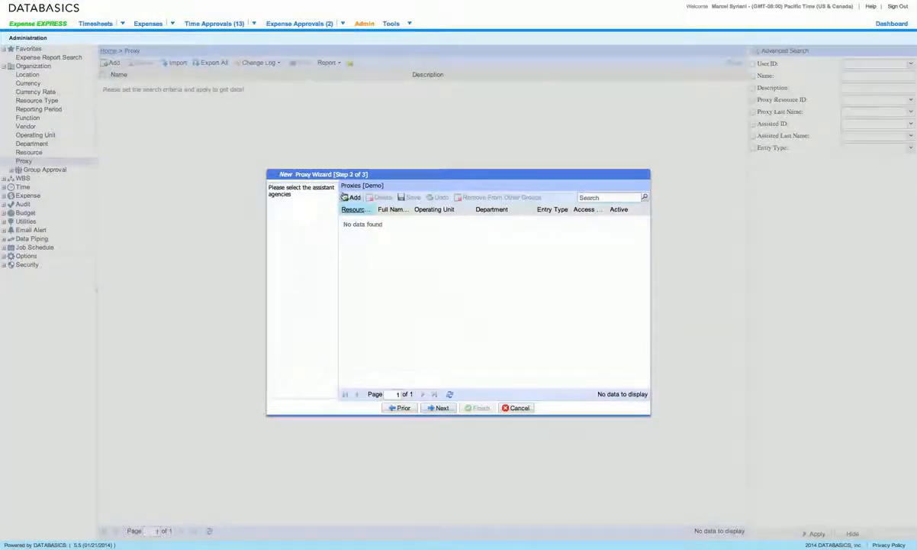
Search the Employee List by the user's ID and add that employee as Demo's proxy
left_click(344, 197)
left_click(599, 236)
key("Return")
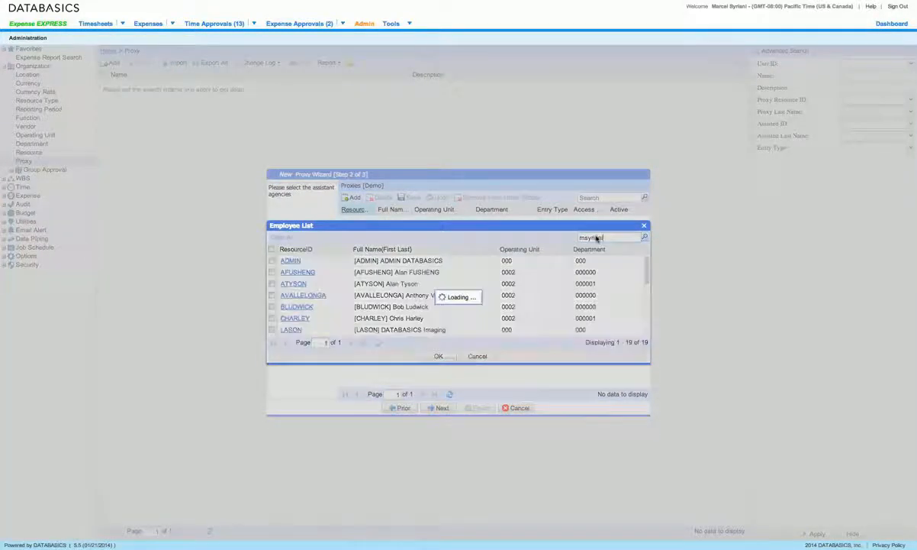
left_click(274, 261)
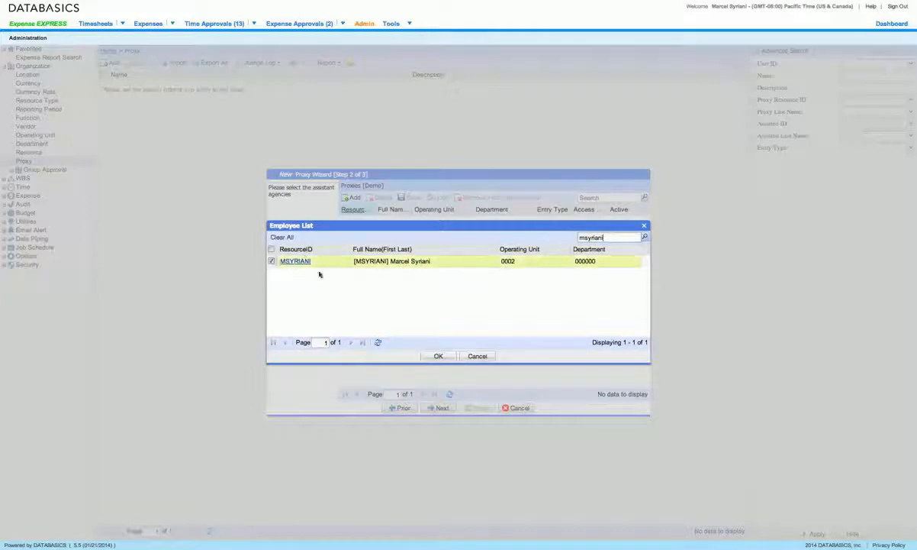
left_click(436, 356)
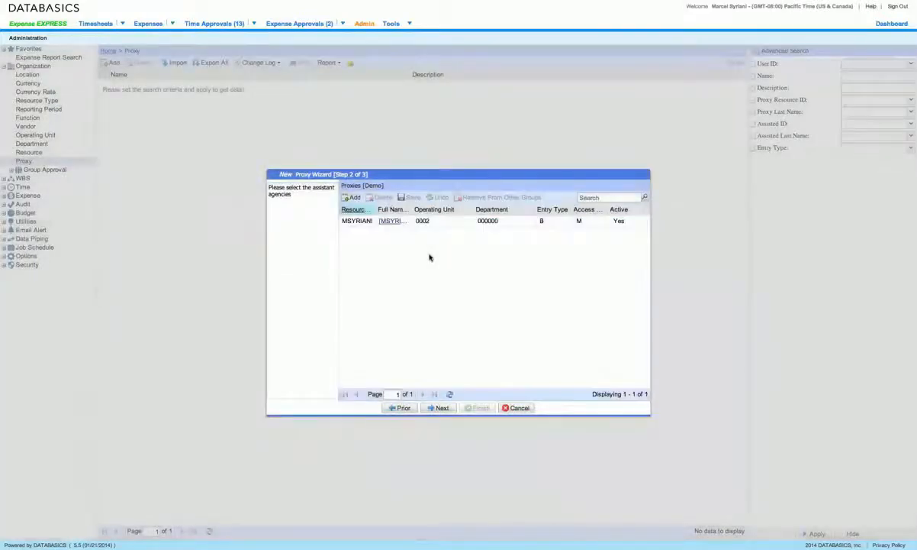
In wizard step 3, tick two employees in the Employee List as Demo's assisted employees
left_click(441, 407)
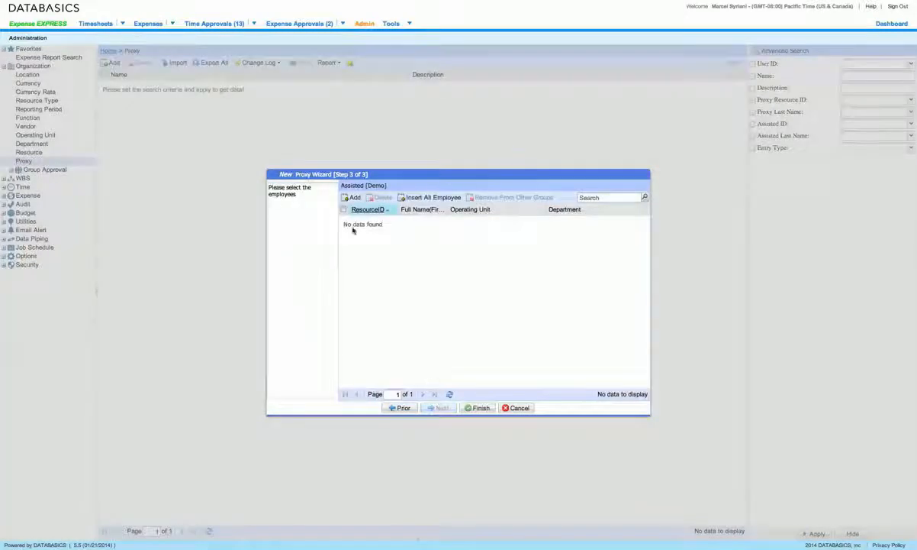
left_click(350, 198)
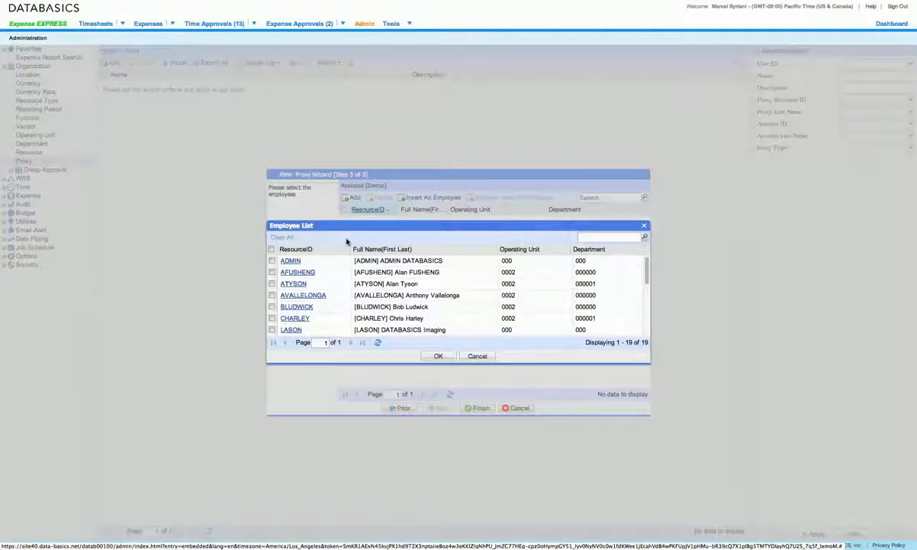
left_click(272, 296)
left_click(272, 295)
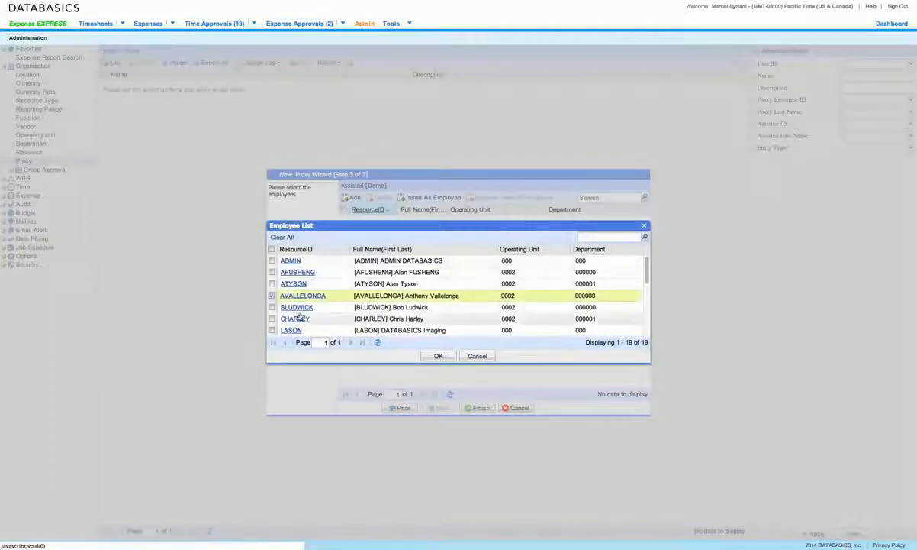
left_click(272, 318)
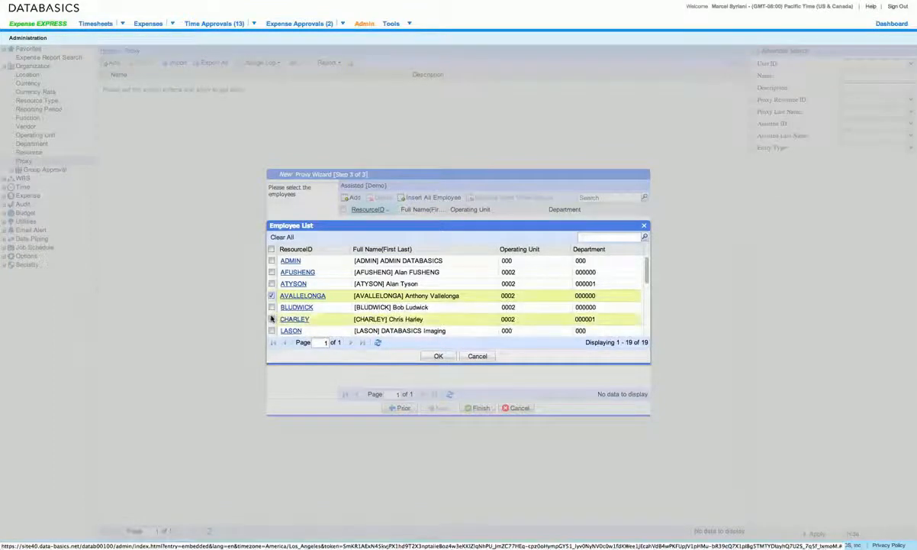
left_click(438, 356)
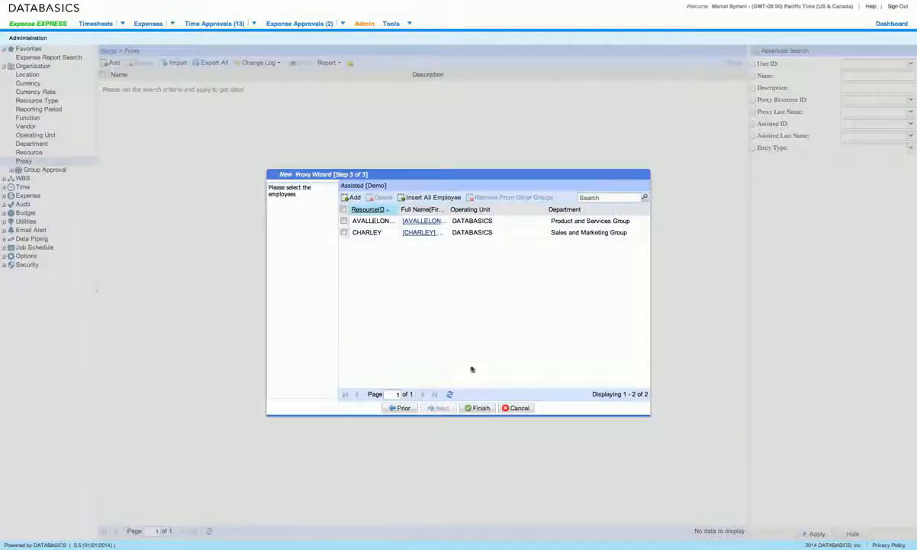
Finish the wizard to save the Demo group, then view its Proxies sub-tab
left_click(468, 407)
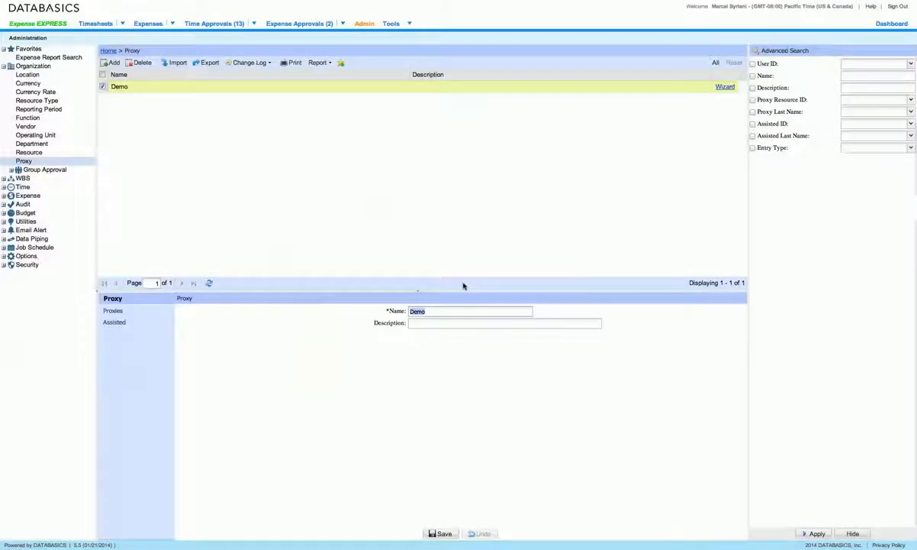
key("Tab")
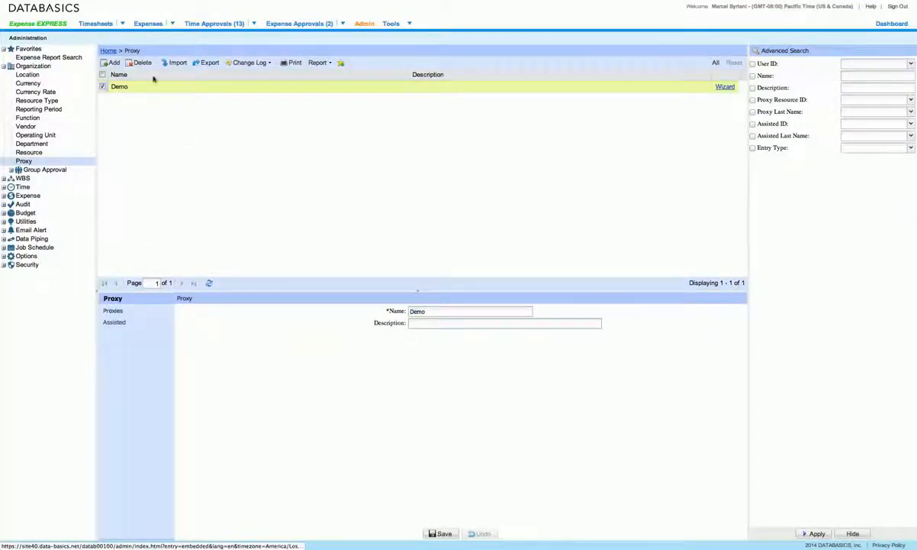
left_click(115, 310)
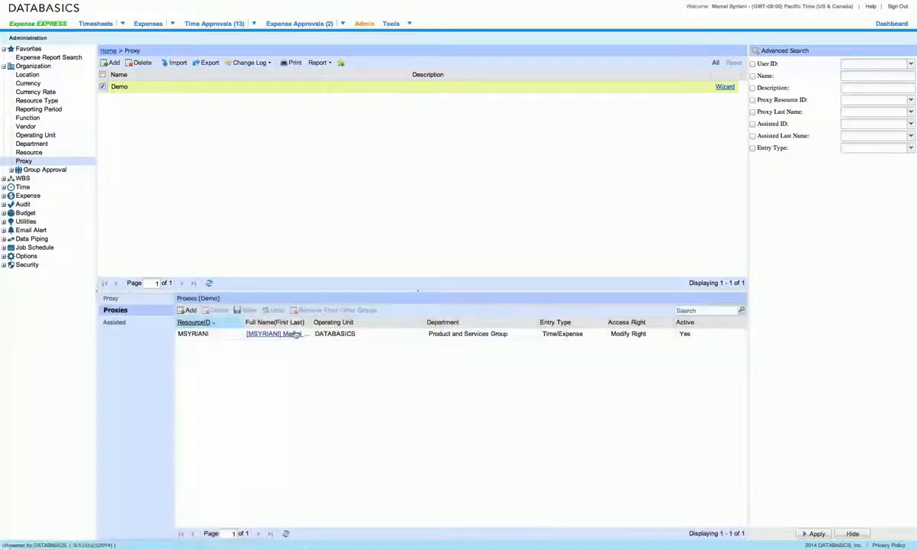
Check the proxy row: Time/Expense entry type, Modify Right access, and active status
left_click(213, 334)
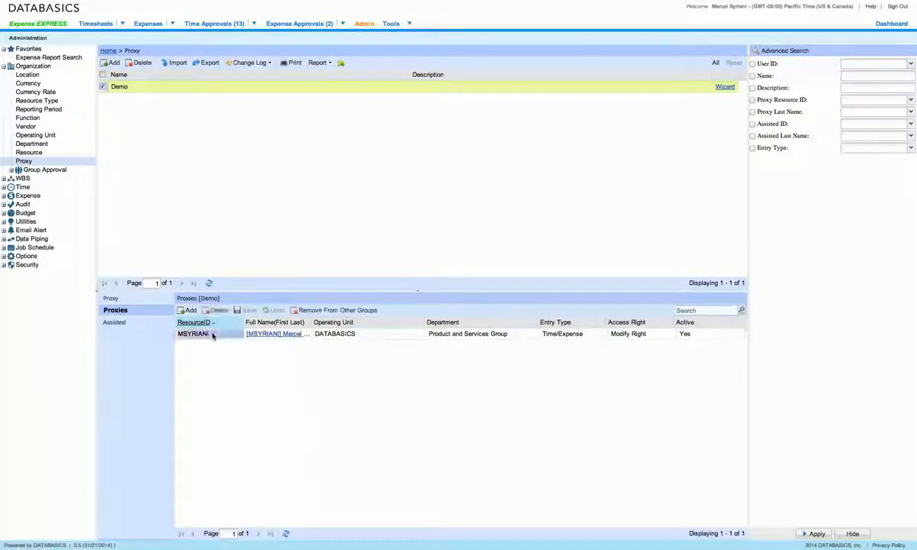
left_click(320, 333)
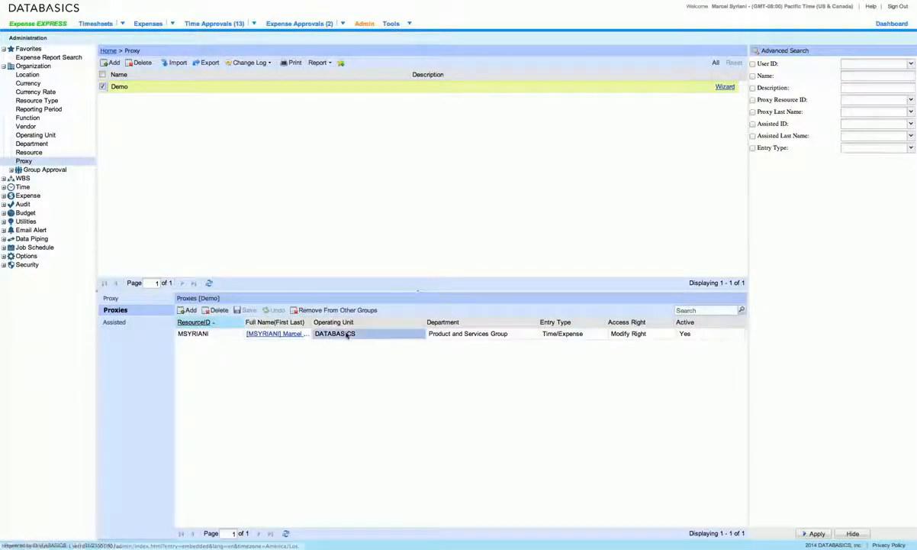
left_click(451, 334)
left_click(568, 333)
left_click(601, 334)
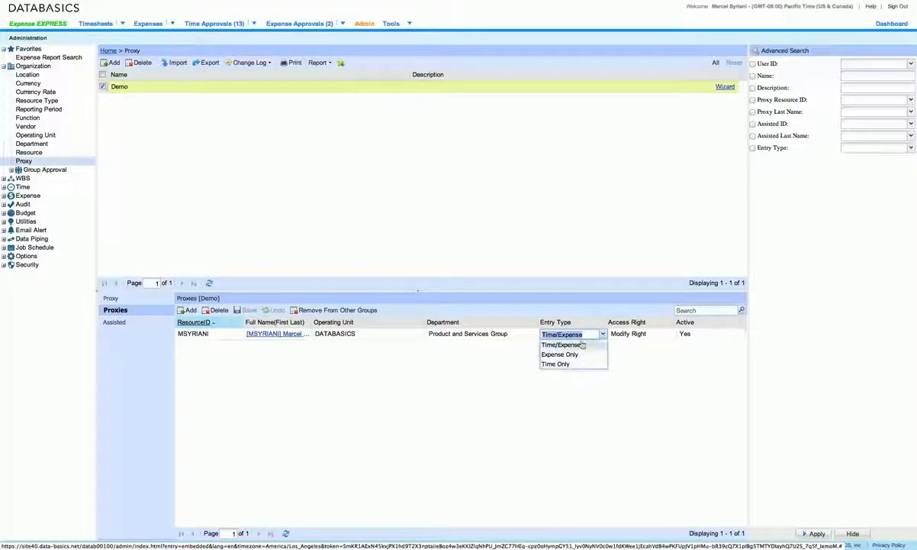
left_click(651, 334)
left_click(667, 334)
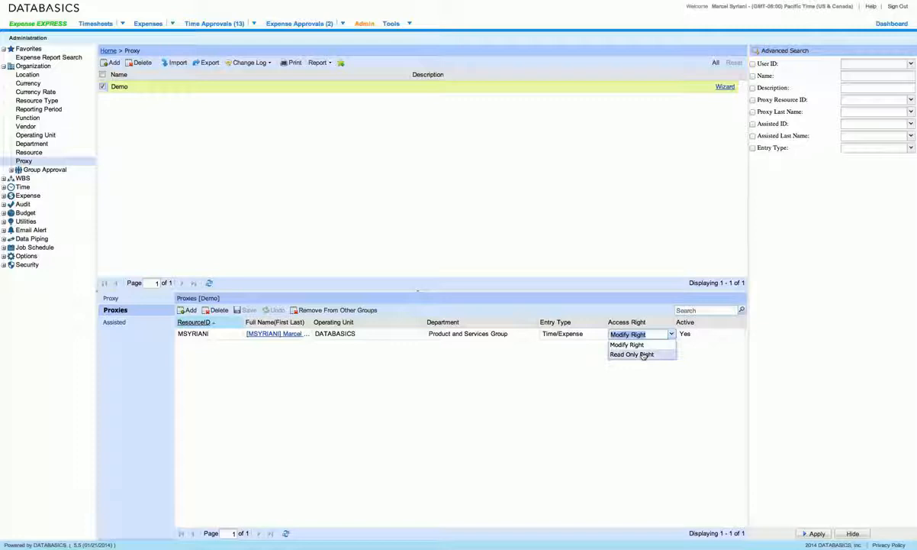
left_click(687, 334)
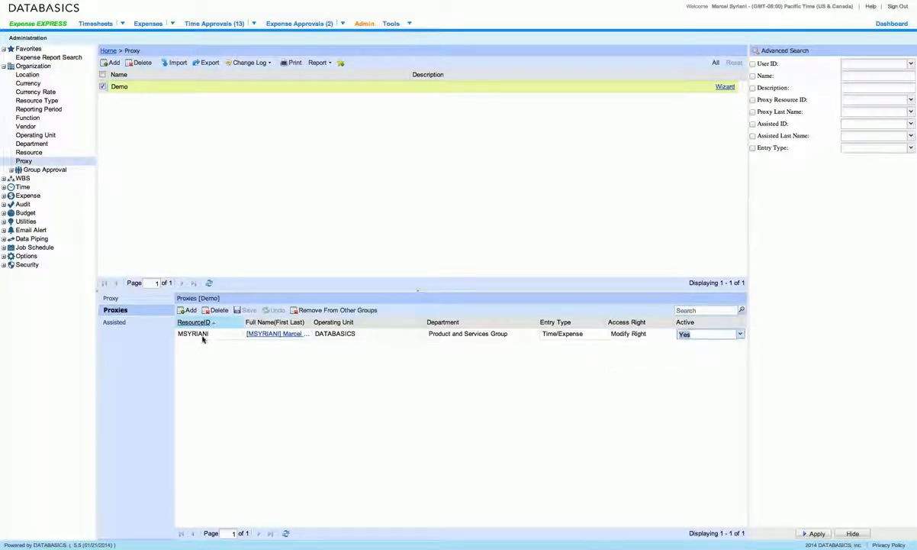
Review Demo's two assisted employees, return to its details, and note the Advanced Search ID fields
left_click(110, 321)
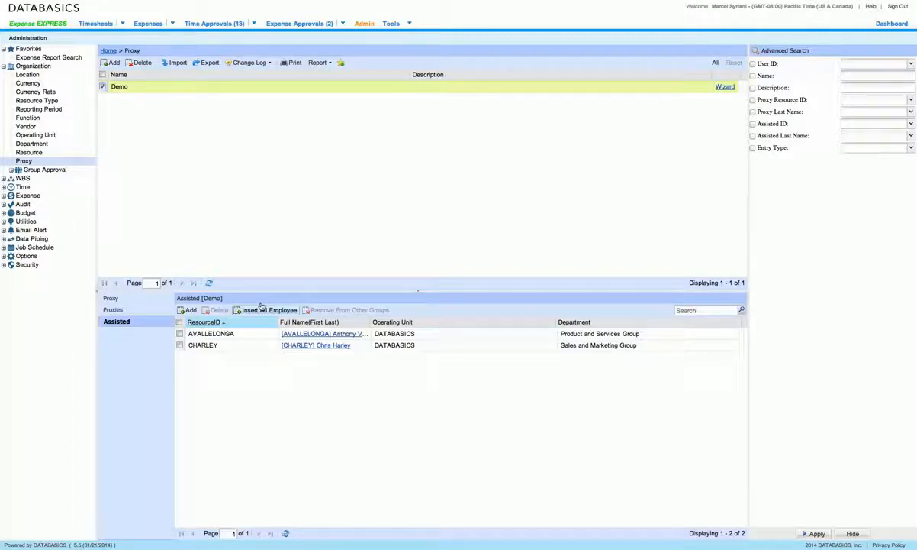
left_click(107, 298)
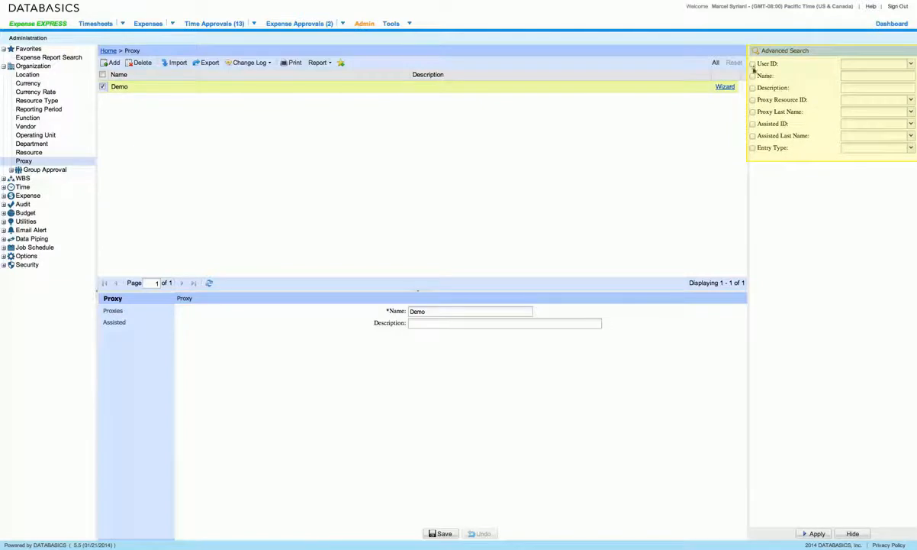
left_click(851, 96)
left_click(848, 124)
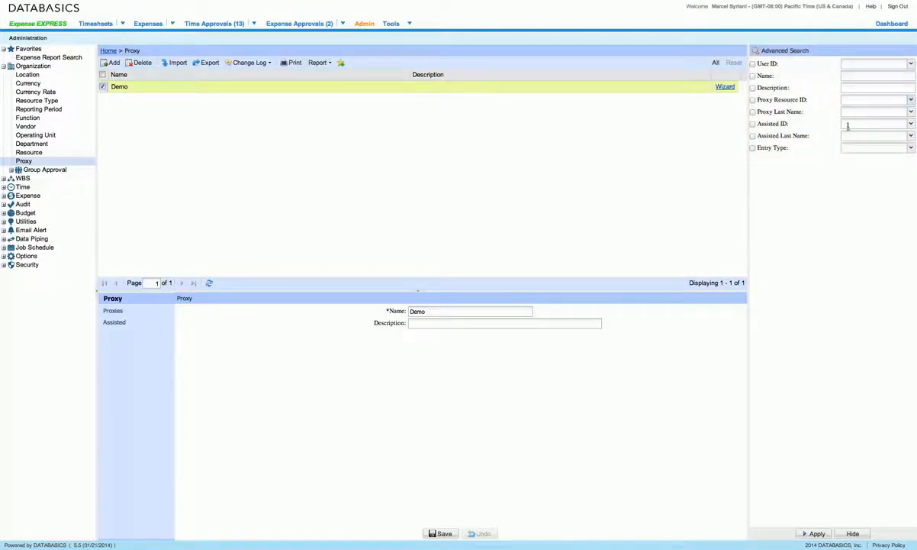
left_click(409, 24)
Show the Assign My Proxy tab in My Preferences, cancelling a new proxy row so none is added
left_click(395, 43)
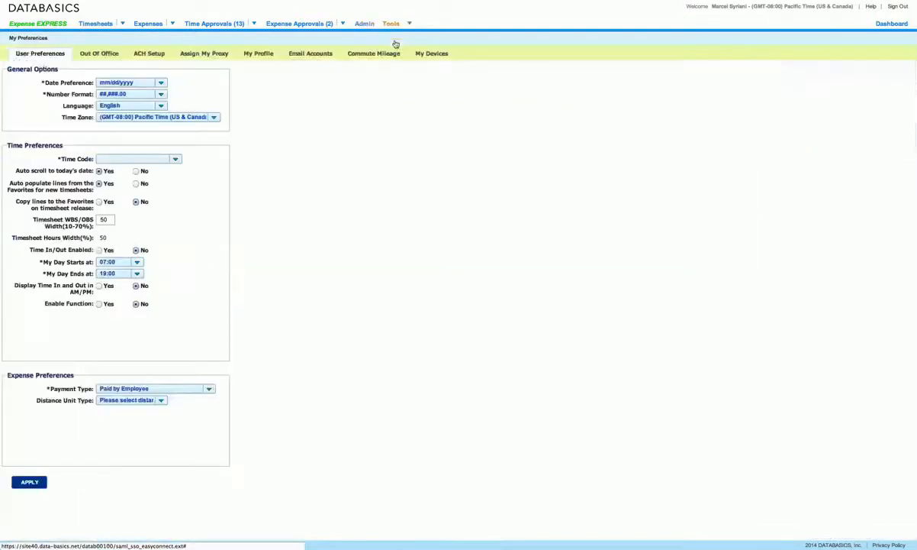
left_click(205, 54)
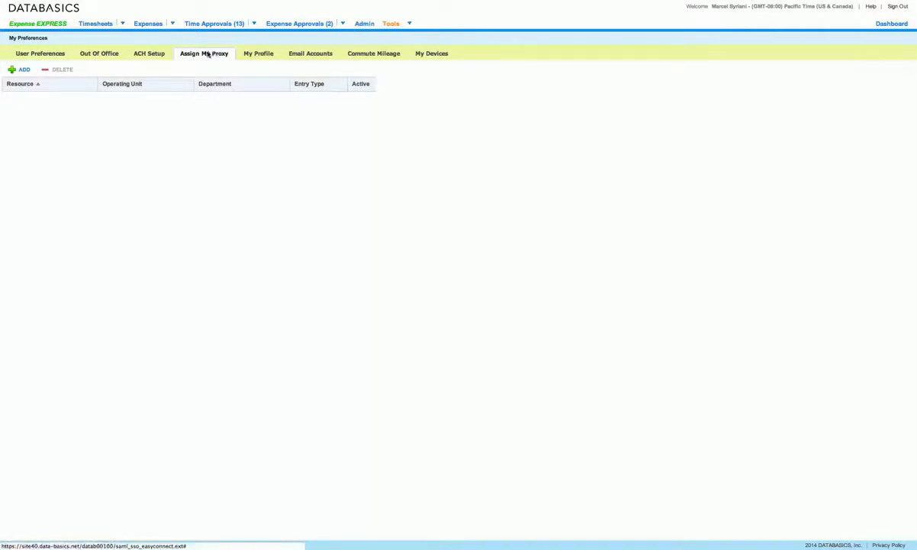
left_click(25, 70)
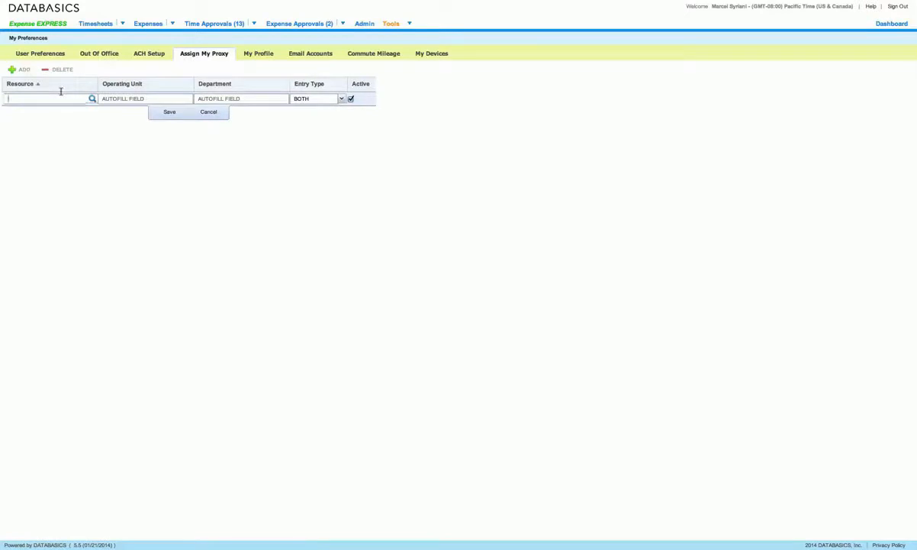
left_click(67, 94)
left_click(210, 112)
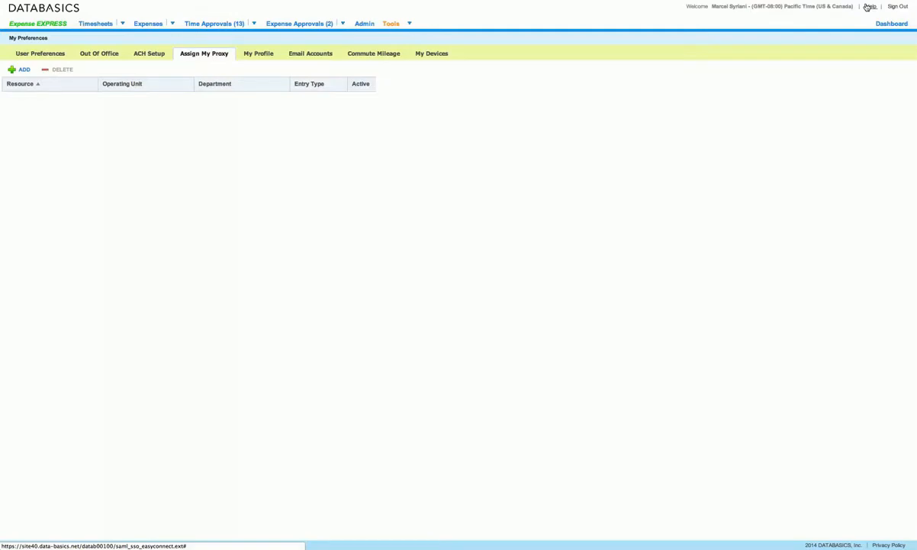
left_click(869, 7)
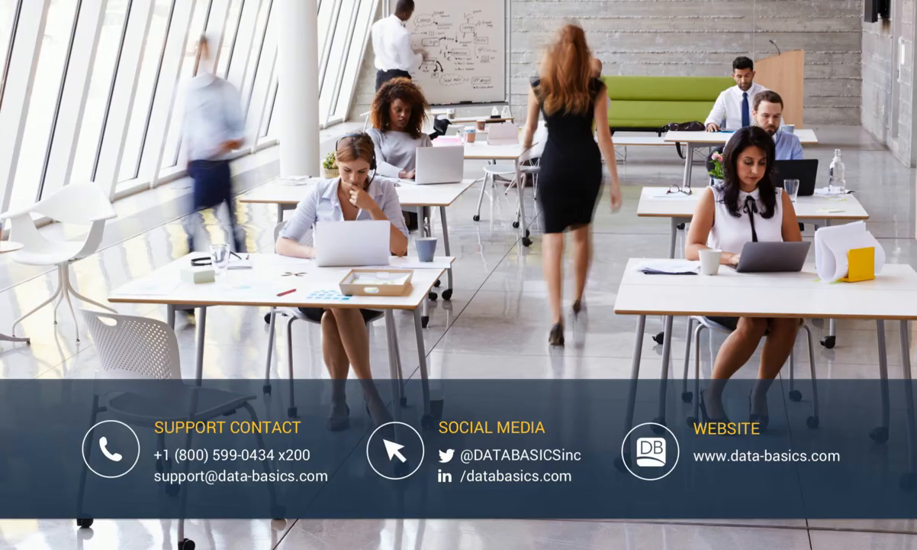